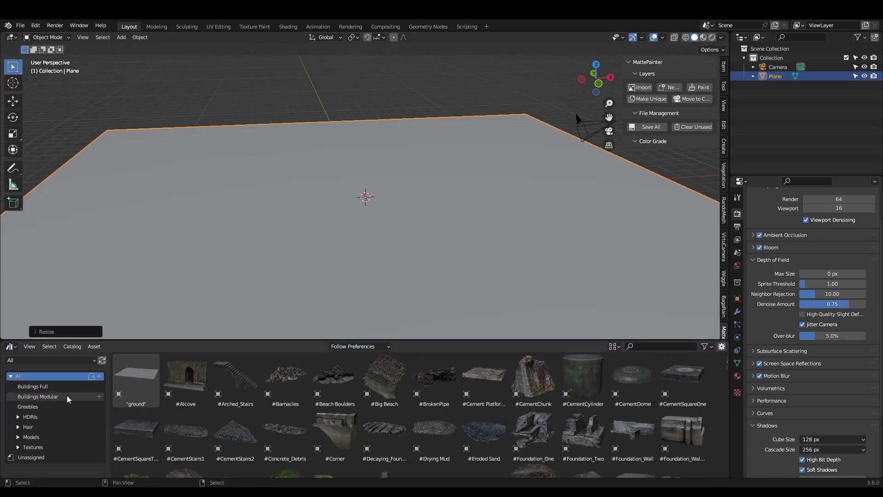
- Place the Body Male figure and a scaled-down OldTelevision on the plane, then browse Poly Haven textures
{"action": "left_click", "coordinate": [18, 376]}
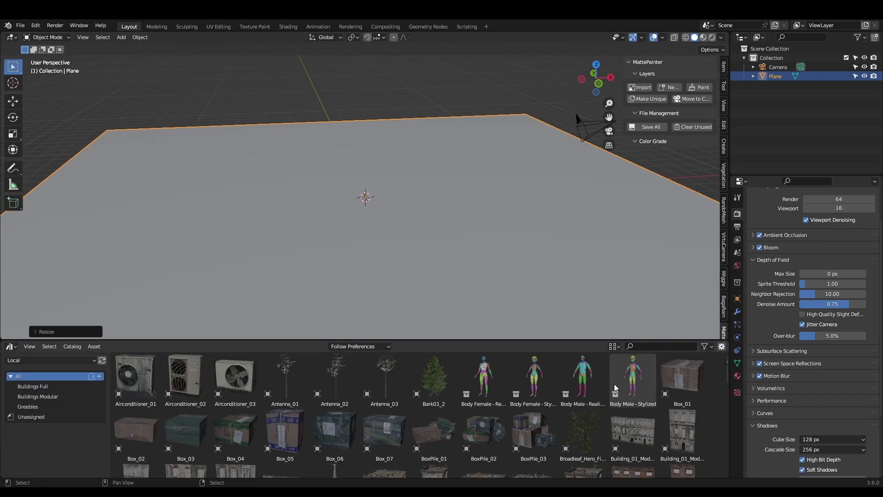
{"action": "left_click_drag", "start_coordinate": [583, 377], "coordinate": [481, 220]}
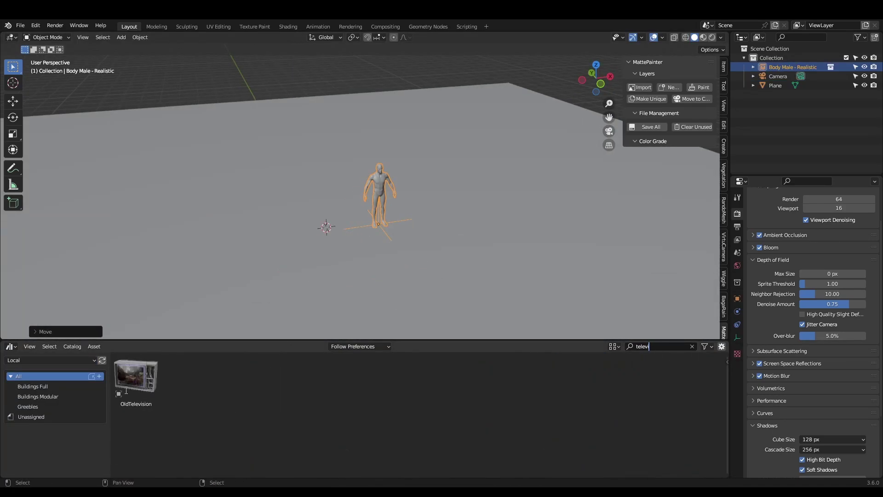
{"action": "left_click_drag", "start_coordinate": [138, 374], "coordinate": [336, 226]}
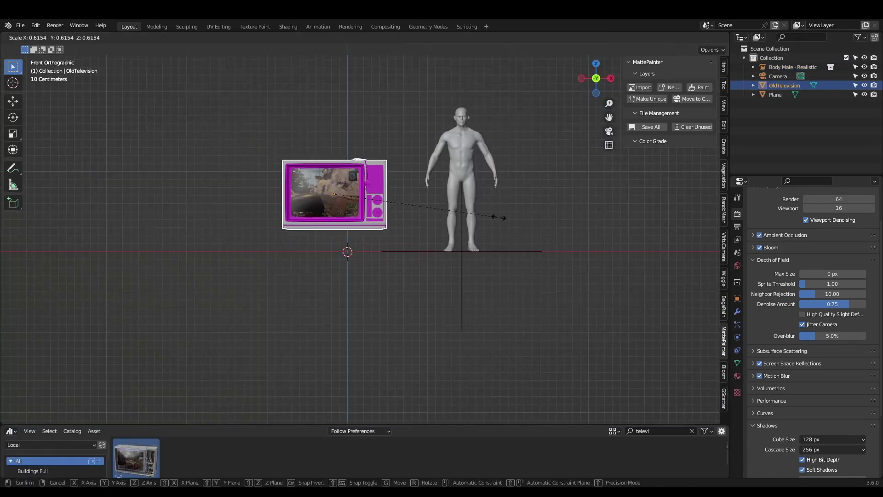
{"action": "key", "text": "s"}
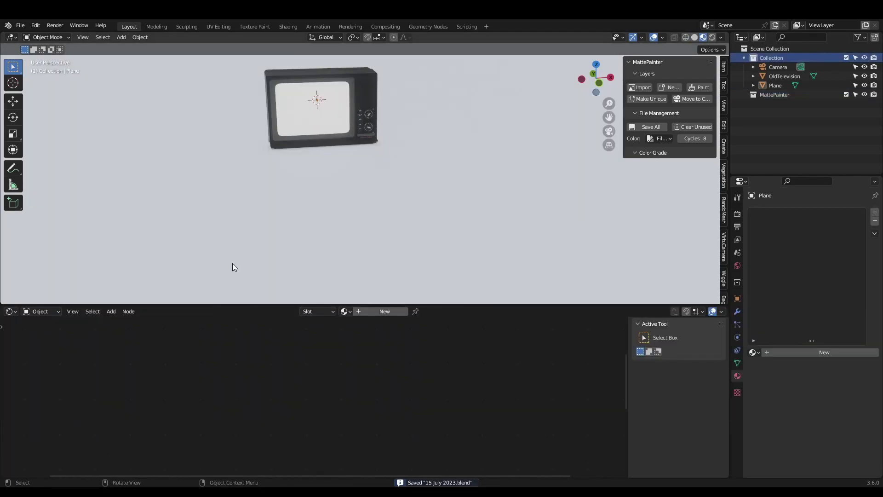
{"action": "left_click", "coordinate": [50, 325]}
{"action": "left_click", "coordinate": [46, 363]}
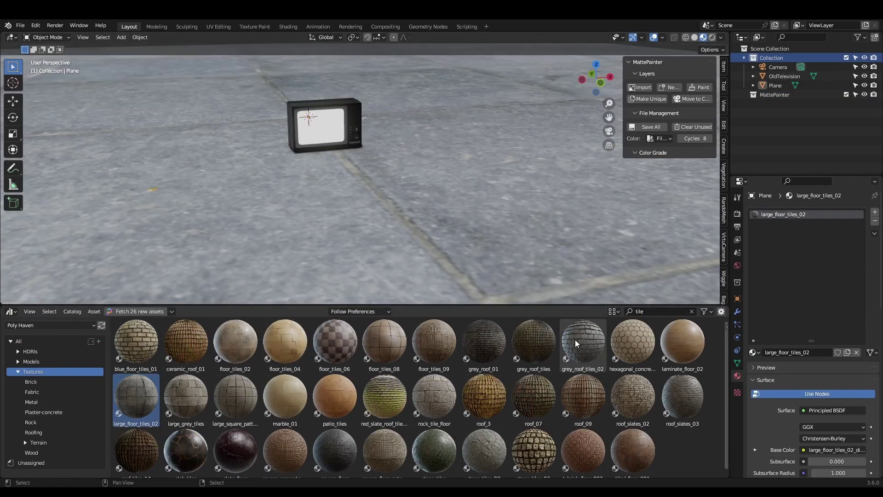
- Apply floor_tiles_06 to the plane, set Saturation 0.2 and Value 1.2, and adjust its contrast
{"action": "left_click_drag", "start_coordinate": [683, 396], "coordinate": [483, 230]}
{"action": "left_click_drag", "start_coordinate": [335, 341], "coordinate": [425, 280]}
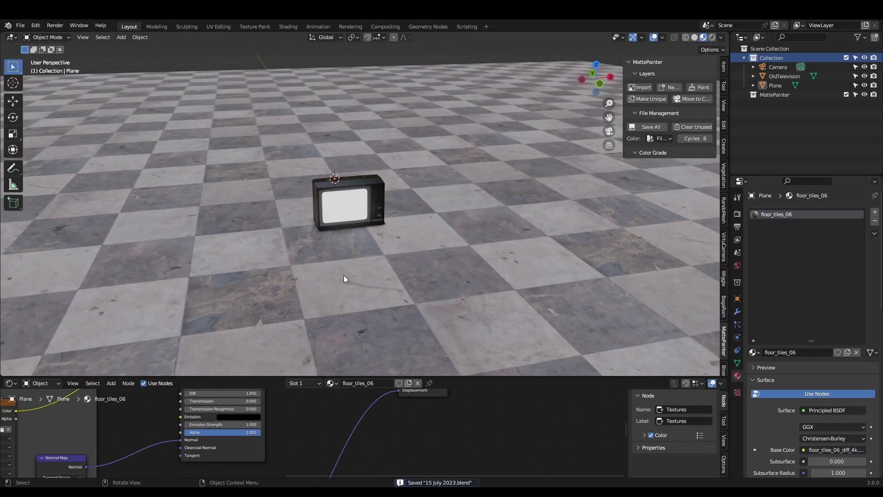
{"action": "double_click", "coordinate": [392, 381]}
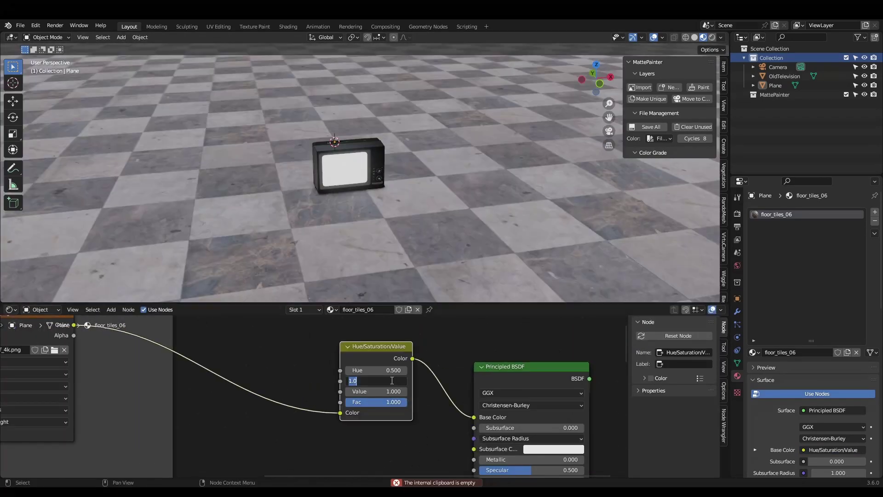
{"action": "double_click", "coordinate": [373, 425]}
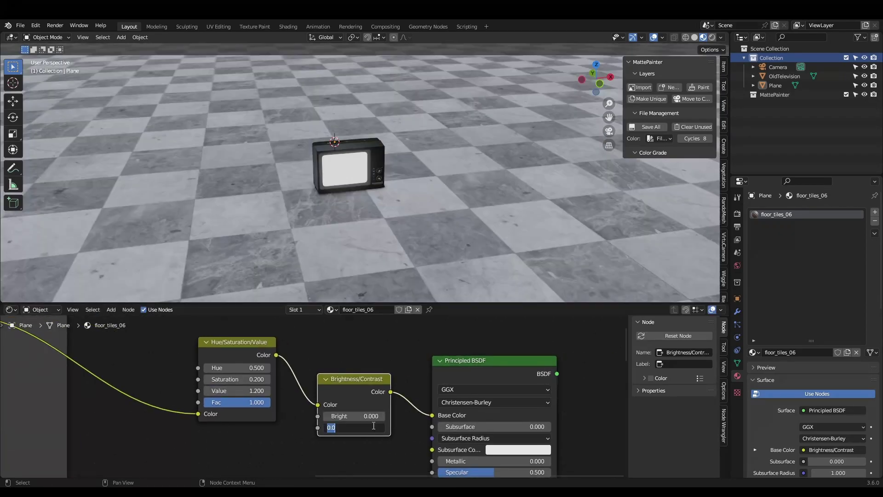
{"action": "key", "text": "Return"}
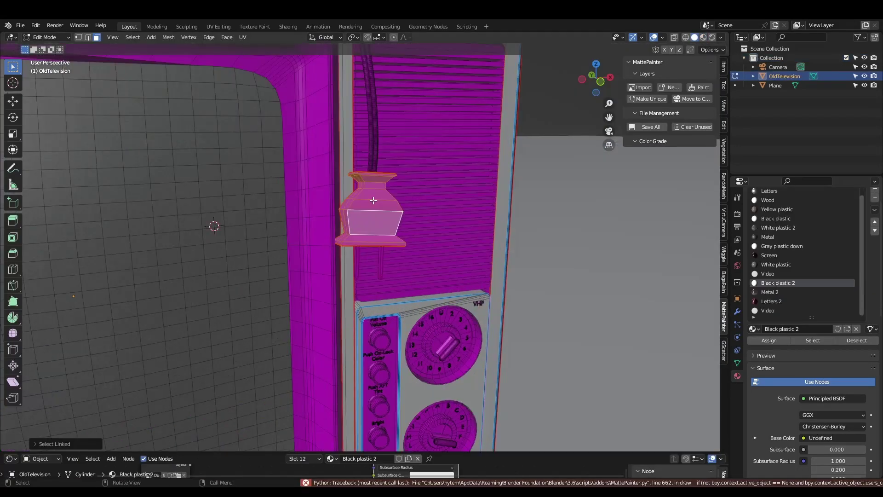
- Select similar-area faces on the television in Edit Mode, then circle-select its cables in X-ray front view
{"action": "mouse_move", "coordinate": [358, 255]}
{"action": "middle_mouse_down"}
{"action": "mouse_move", "coordinate": [396, 216]}
{"action": "mouse_move", "coordinate": [390, 256]}
{"action": "mouse_move", "coordinate": [319, 325]}
{"action": "mouse_move", "coordinate": [377, 276]}
{"action": "middle_mouse_up"}
{"action": "scroll", "coordinate": [413, 262], "scroll_direction": "down", "scroll_amount": 5}
{"action": "scroll", "coordinate": [341, 328], "scroll_direction": "up", "scroll_amount": 6}
{"action": "left_click", "coordinate": [703, 38]}
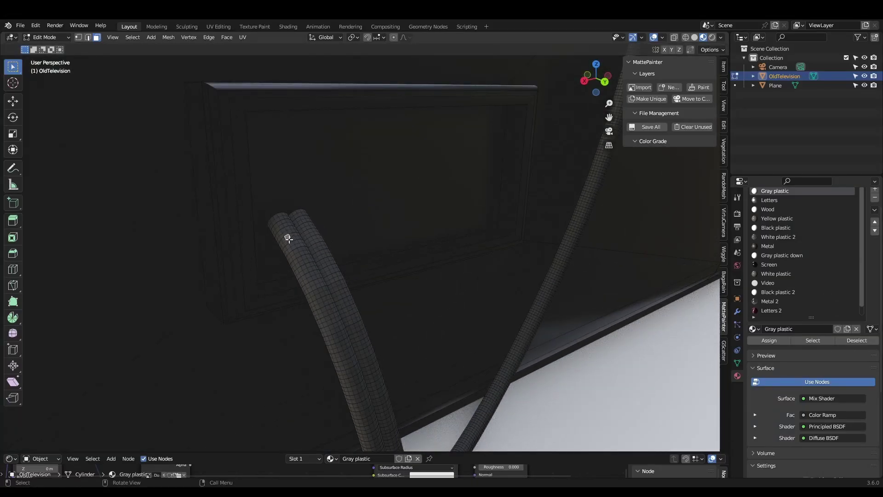
{"action": "scroll", "coordinate": [289, 239], "scroll_direction": "up", "scroll_amount": 3}
{"action": "left_click", "coordinate": [133, 37]}
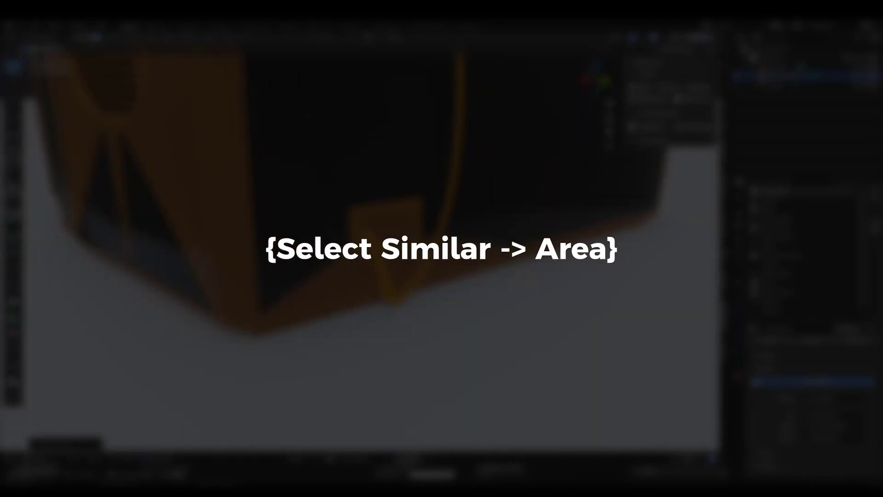
{"action": "scroll", "coordinate": [347, 256], "scroll_direction": "down", "scroll_amount": 5}
{"action": "key", "text": "alt+z"}
{"action": "key", "text": "KP_1"}
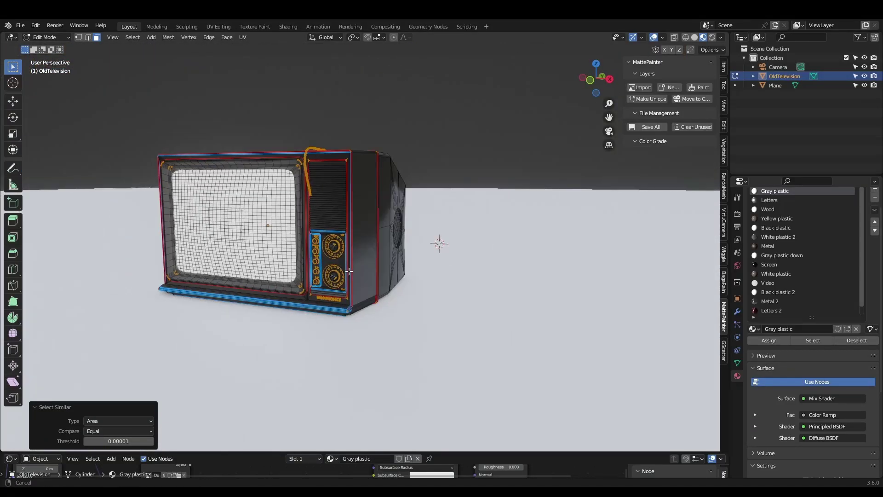
{"action": "key", "text": "c"}
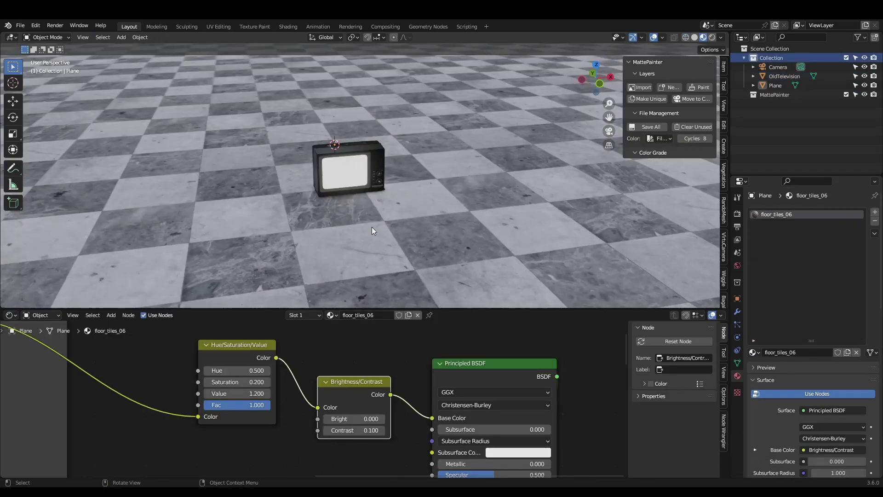
- Save the file, then add a Bezier curve and move it beside the television
{"action": "key", "text": "ctrl+s"}
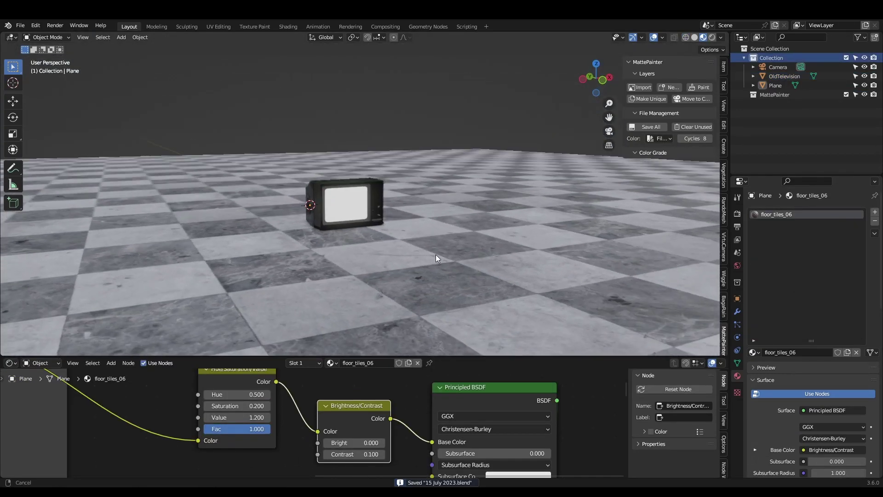
{"action": "middle_click_drag", "start_coordinate": [435, 257], "coordinate": [374, 239]}
{"action": "key", "text": "shift+a"}
{"action": "mouse_move", "coordinate": [350, 251]}
{"action": "left_click", "coordinate": [413, 248]}
{"action": "key", "text": "g"}
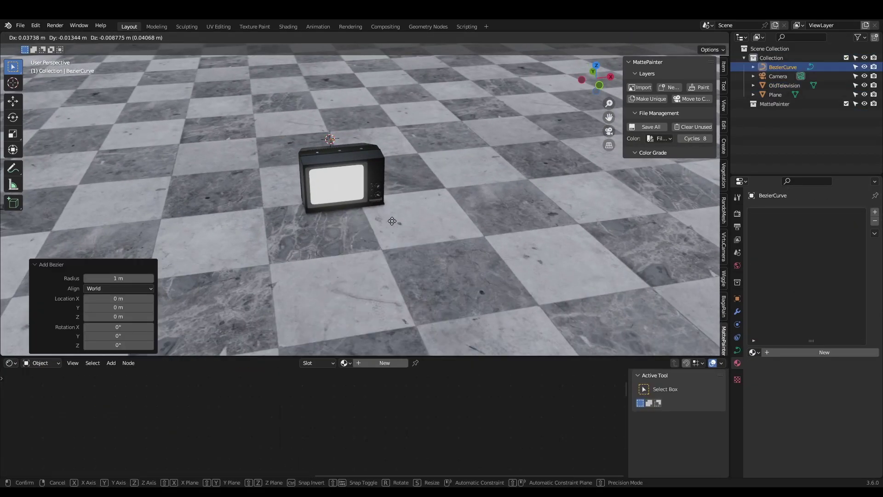
{"action": "left_click", "coordinate": [448, 292]}
- Shape the curve's control points in top view so the cable snakes across the floor
{"action": "key", "text": "Tab"}
{"action": "key", "text": "KP_7"}
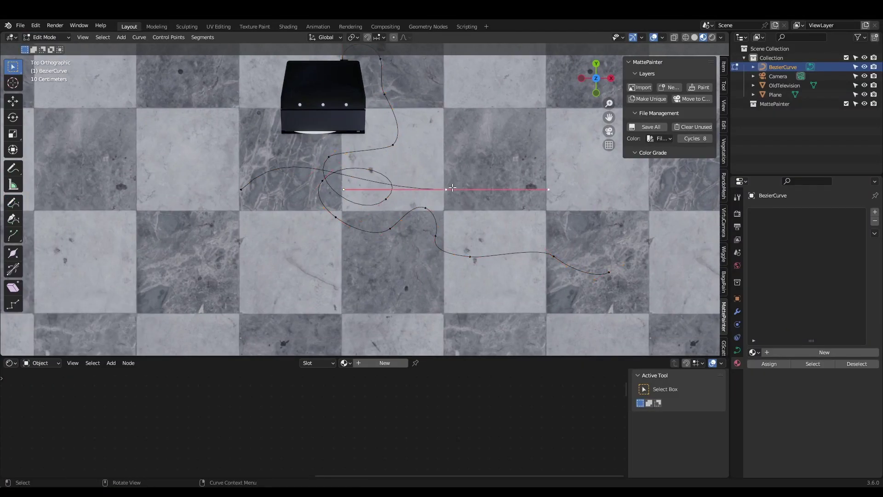
{"action": "middle_click_drag", "start_coordinate": [276, 206], "coordinate": [593, 277]}
{"action": "scroll", "coordinate": [592, 278], "scroll_direction": "down", "scroll_amount": 5}
{"action": "key", "text": "s"}
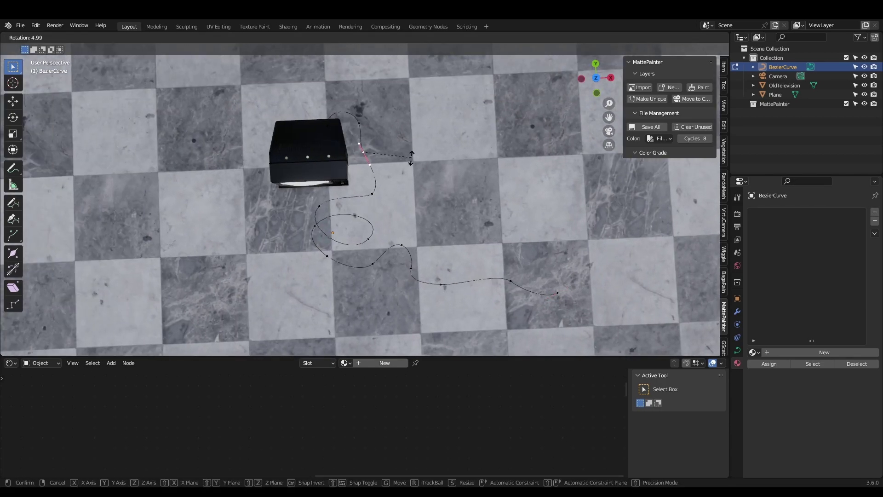
{"action": "left_click", "coordinate": [414, 170]}
{"action": "key", "text": "Tab"}
- Give the cable a 0.01 m bevel depth and a black Cable material
{"action": "left_click", "coordinate": [737, 350]}
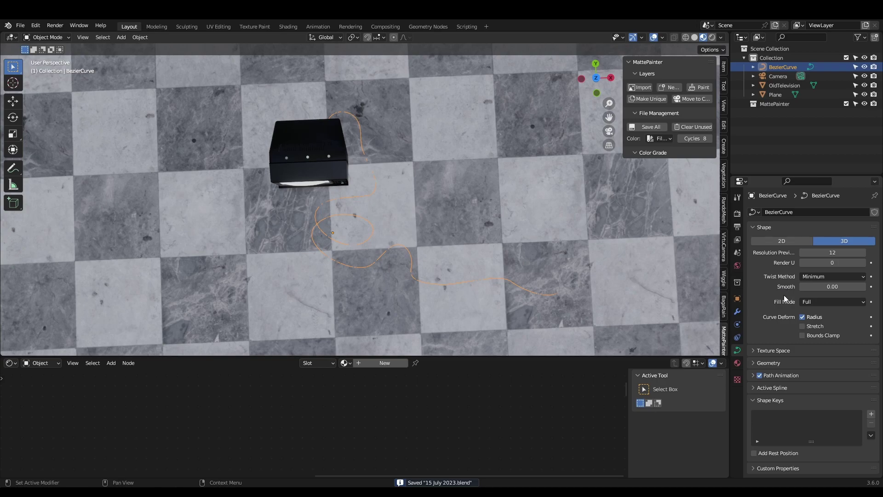
{"action": "scroll", "coordinate": [805, 365], "scroll_direction": "down", "scroll_amount": 4}
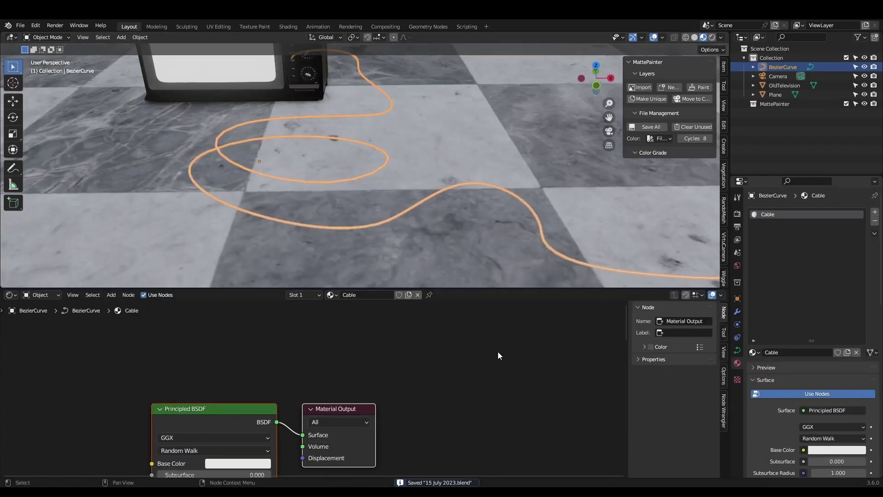
{"action": "left_click", "coordinate": [371, 407]}
{"action": "left_click_drag", "start_coordinate": [386, 381], "coordinate": [350, 381]}
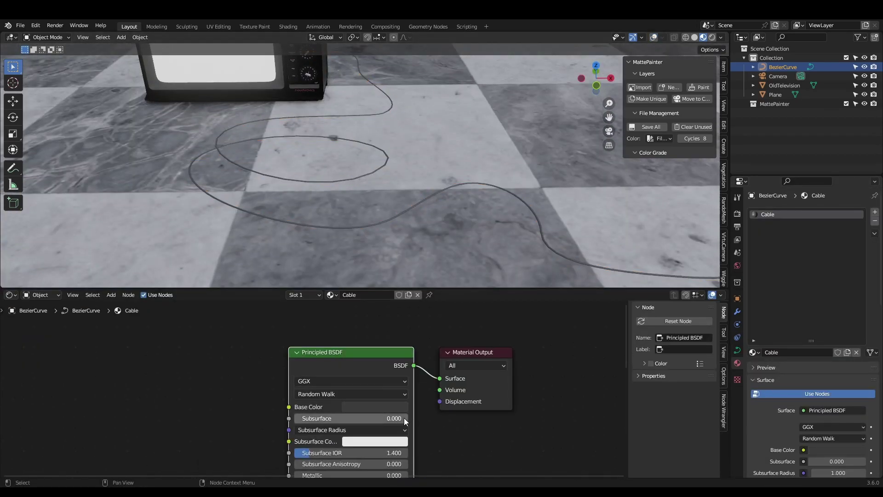
{"action": "left_click", "coordinate": [370, 407]}
{"action": "middle_click_drag", "start_coordinate": [340, 473], "coordinate": [322, 428]}
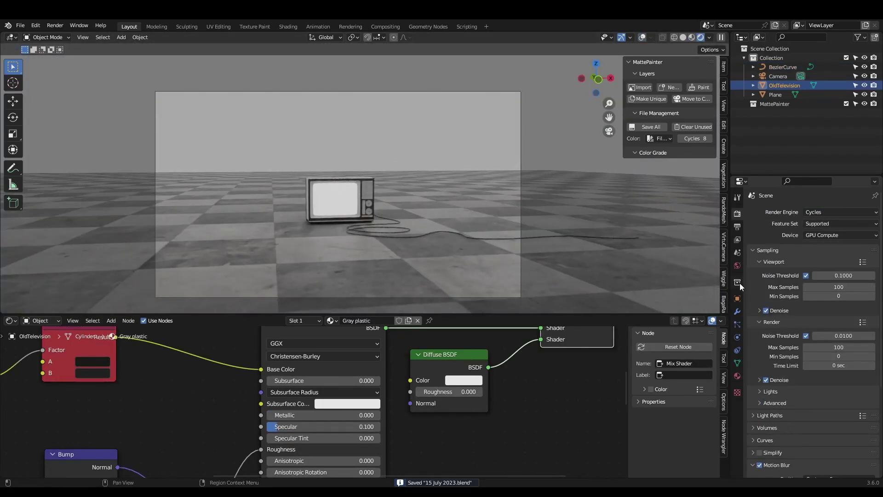
- Turn the world light strength down to zero and add an area light
{"action": "left_click", "coordinate": [738, 265]}
{"action": "left_click_drag", "start_coordinate": [850, 281], "coordinate": [810, 281]}
{"action": "key", "text": "shift+a"}
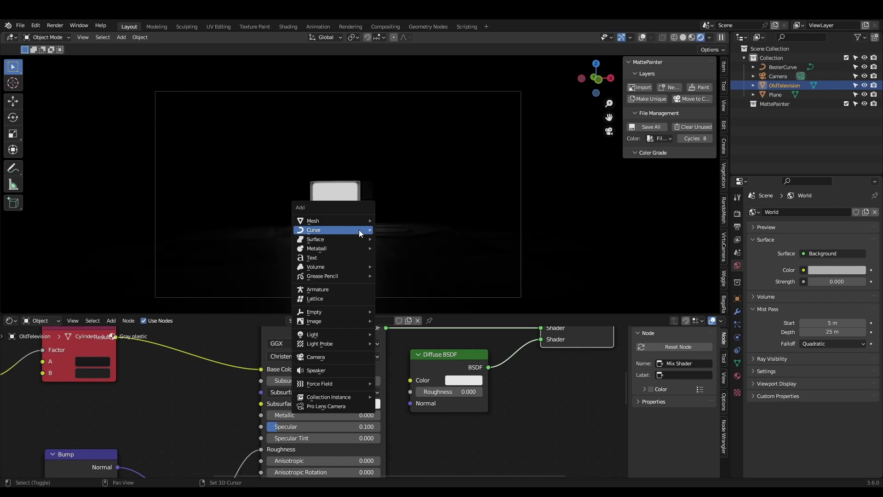
{"action": "left_click", "coordinate": [402, 362]}
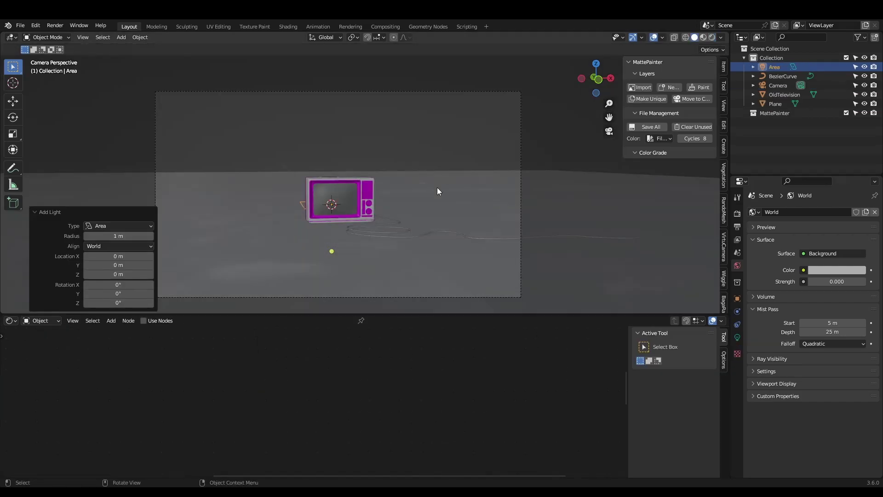
{"action": "middle_click_drag", "start_coordinate": [437, 187], "coordinate": [448, 198]}
{"action": "scroll", "coordinate": [448, 197], "scroll_direction": "down", "scroll_amount": 3}
- Scale and move the area light above the TV, check the camera view, and save
{"action": "key", "text": "s"}
{"action": "left_click", "coordinate": [666, 236]}
{"action": "key", "text": "g"}
{"action": "left_click", "coordinate": [536, 213]}
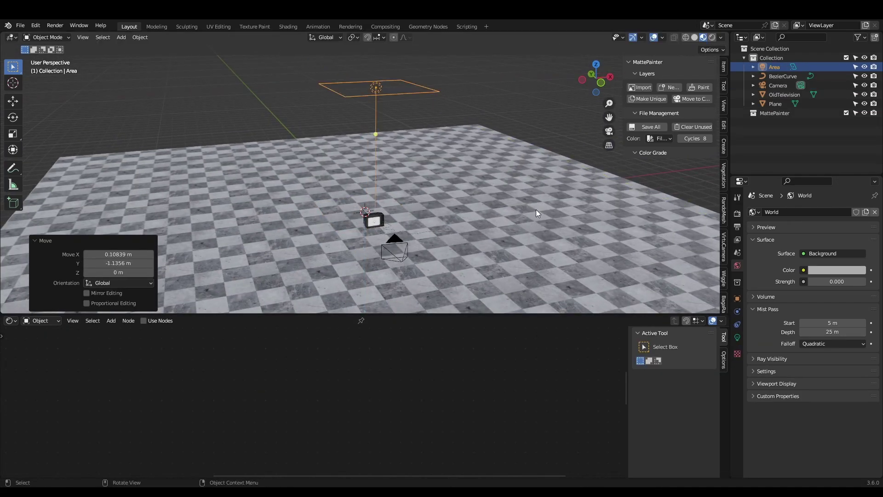
{"action": "key", "text": "KP_0"}
{"action": "key", "text": "ctrl+s"}
- Set the area light's power to 200 W and tint its colour
{"action": "left_click", "coordinate": [737, 337]}
{"action": "double_click", "coordinate": [837, 298]}
{"action": "type", "text": "200"}
{"action": "key", "text": "Return"}
{"action": "left_click", "coordinate": [832, 265]}
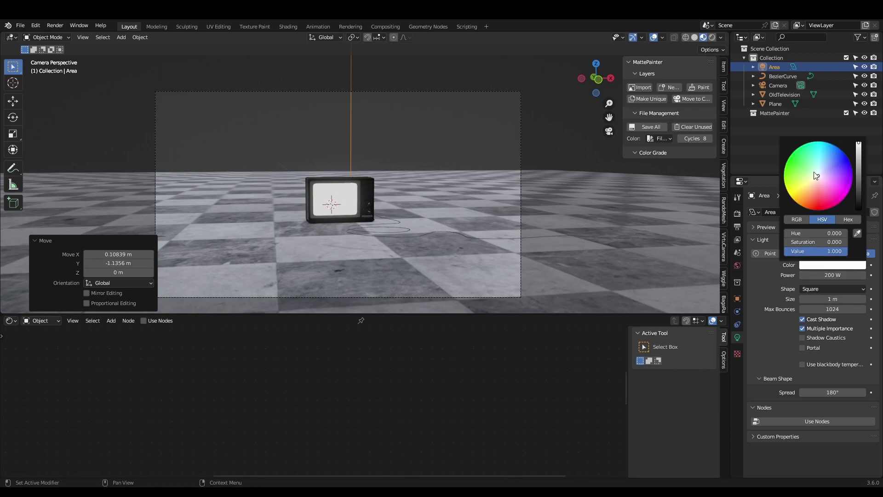
{"action": "left_click", "coordinate": [832, 170]}
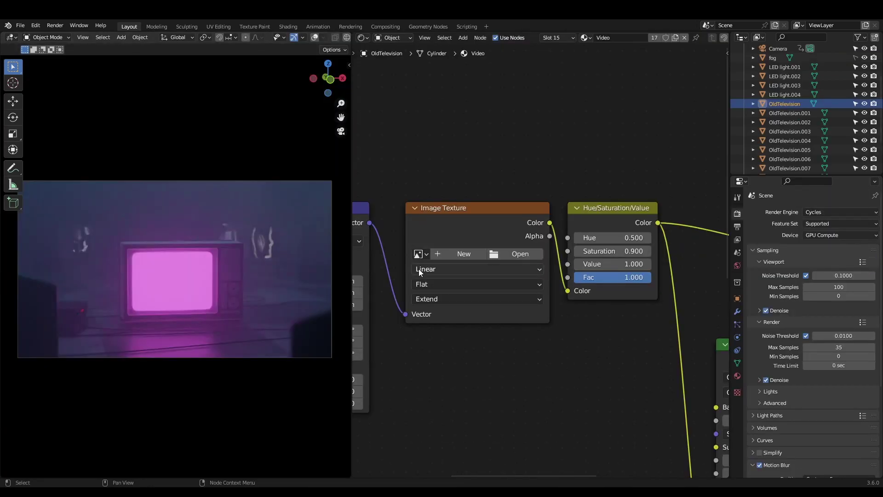
- Load VOL3_Human01.mp4 into the image texture and set it to 48 frames
{"action": "left_click", "coordinate": [419, 254]}
{"action": "scroll", "coordinate": [509, 329], "scroll_direction": "down", "scroll_amount": 10}
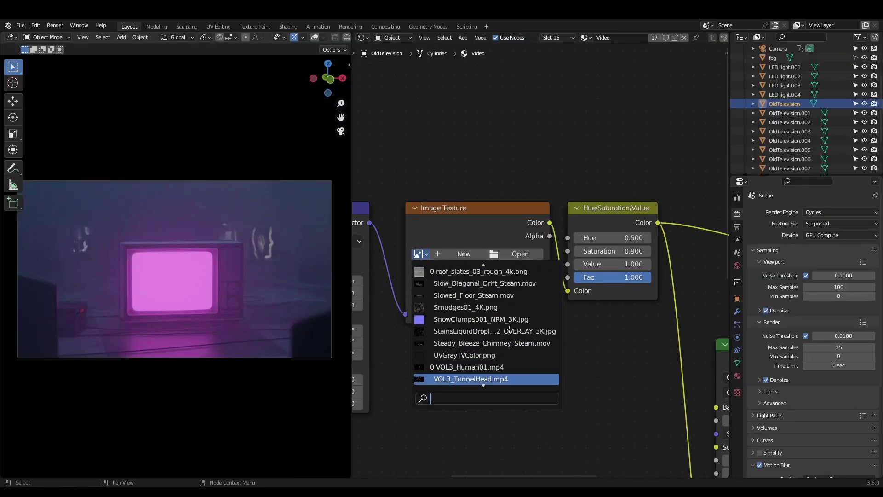
{"action": "left_click", "coordinate": [464, 367]}
{"action": "left_click", "coordinate": [523, 330]}
{"action": "type", "text": "48"}
{"action": "key", "text": "Return"}
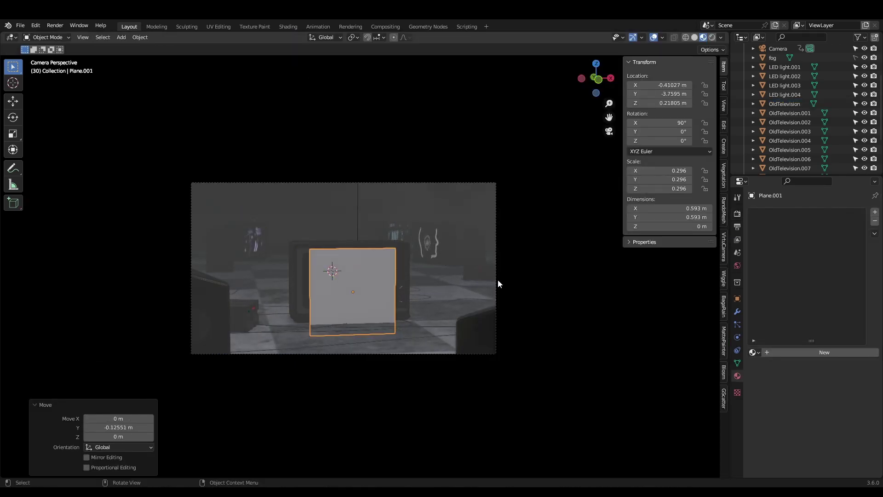
- Move the screen plane vertically and squash its height to fit the TV
{"action": "key", "text": "g"}
{"action": "key", "text": "z"}
{"action": "key", "text": "s"}
{"action": "key", "text": "z"}
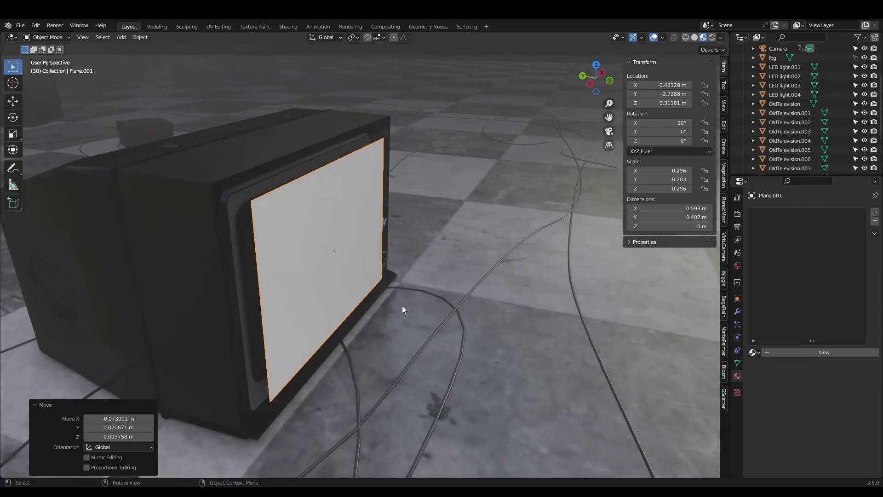
- Name the plane's material 'new screen' and load VOL3_Human01.mp4 as its video
{"action": "double_click", "coordinate": [789, 352]}
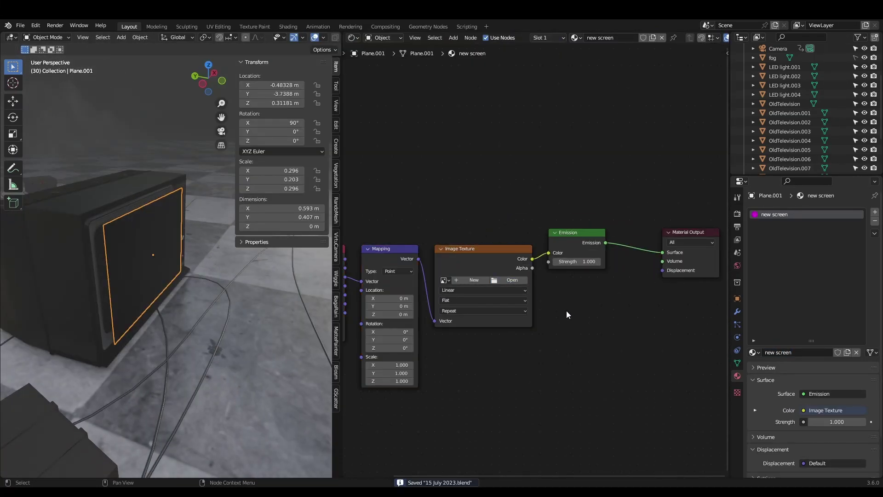
{"action": "left_click", "coordinate": [444, 280]}
{"action": "type", "text": "hu"}
{"action": "key", "text": "Return"}
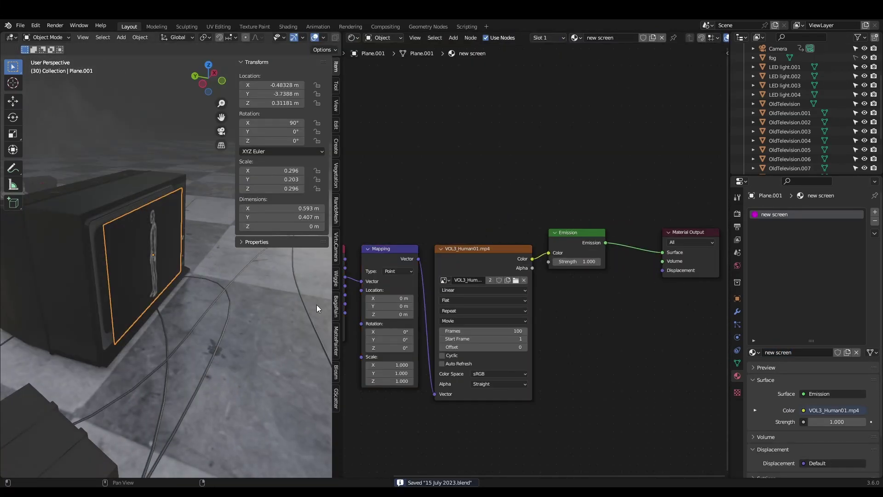
{"action": "scroll", "coordinate": [484, 332], "scroll_direction": "up", "scroll_amount": 2}
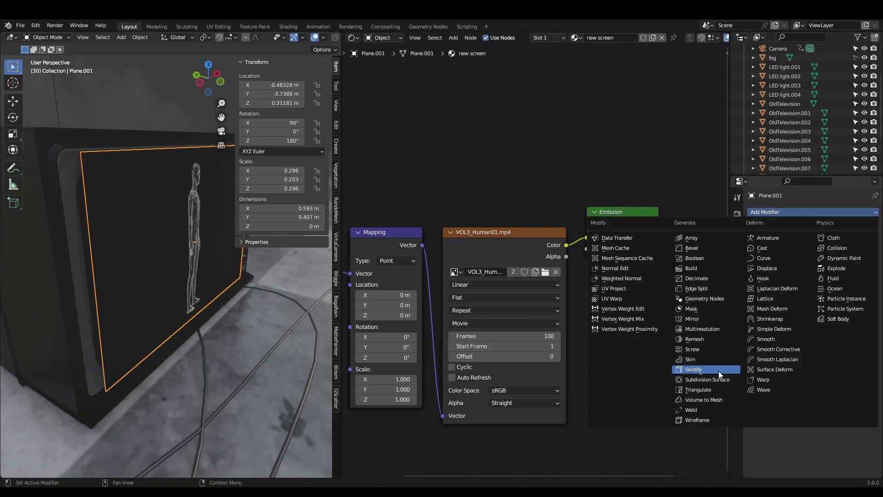
- Shrinkwrap the screen plane onto OldTelevision with a 0.004 m offset and nudge it down
{"action": "left_click", "coordinate": [777, 370]}
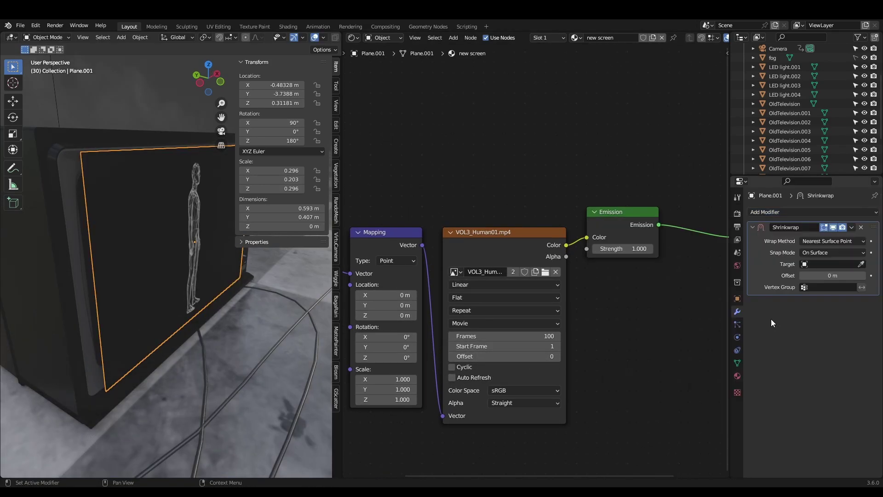
{"action": "left_click", "coordinate": [137, 222]}
{"action": "left_click_drag", "start_coordinate": [825, 275], "coordinate": [833, 275]}
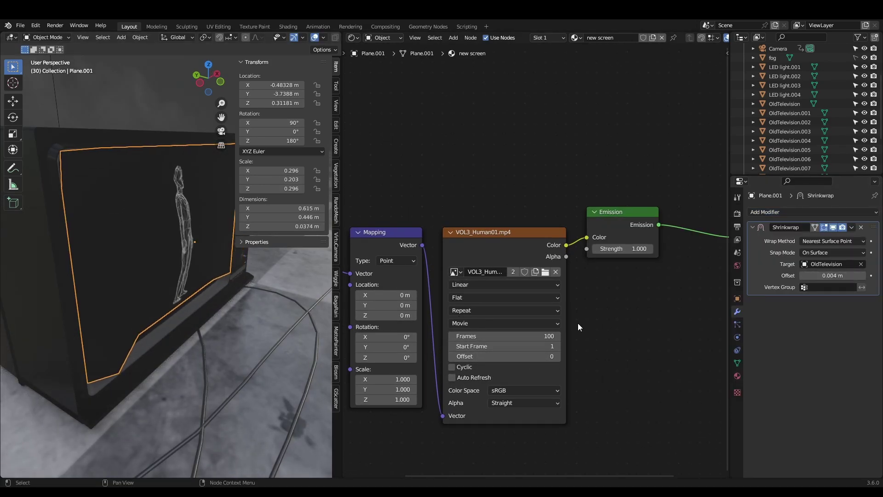
{"action": "key", "text": "g"}
{"action": "key", "text": "z"}
{"action": "left_click", "coordinate": [322, 292]}
{"action": "key", "text": "KP_0"}
- Shrink the screen plane slightly and return to material preview outside the camera view
{"action": "key", "text": "s"}
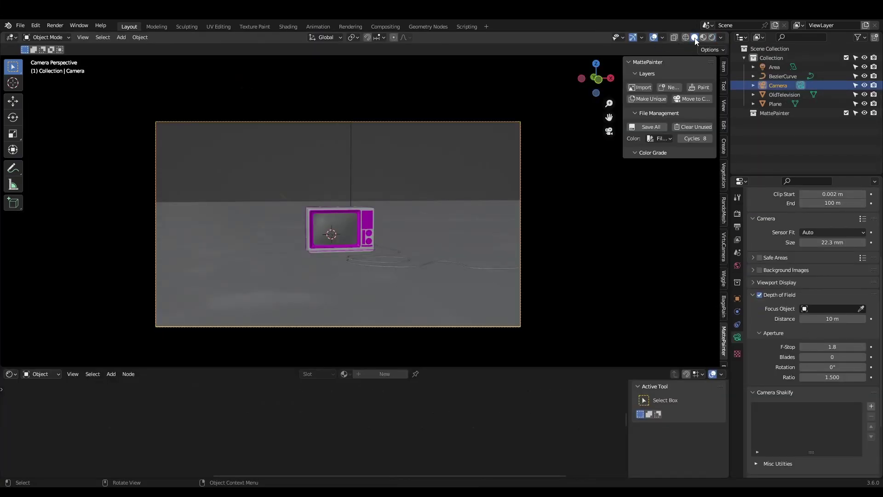
{"action": "left_click", "coordinate": [703, 37]}
{"action": "key", "text": "KP_0"}
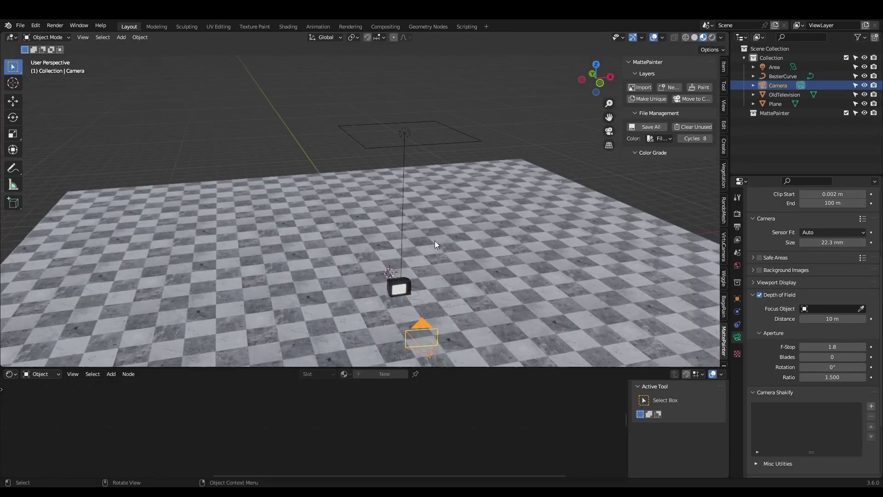
- Add a cube, scale it up, and rename it fog
{"action": "key", "text": "shift+a"}
{"action": "left_click", "coordinate": [459, 151]}
{"action": "key", "text": "s"}
{"action": "left_click", "coordinate": [410, 271]}
{"action": "key", "text": "F2"}
{"action": "type", "text": "fog"}
{"action": "key", "text": "Return"}
- Widen the fog box and stretch it vertically to enclose the scene, then save
{"action": "key", "text": "KP_7"}
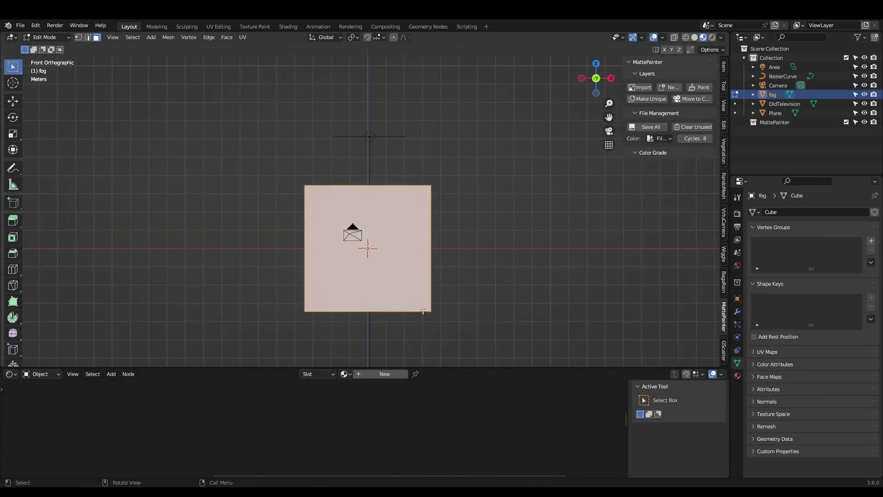
{"action": "key", "text": "s"}
{"action": "key", "text": "shift+z"}
{"action": "key", "text": "Return"}
{"action": "key", "text": "KP_1"}
{"action": "key", "text": "s"}
{"action": "key", "text": "z"}
{"action": "left_click", "coordinate": [629, 258]}
{"action": "key", "text": "ctrl+s"}
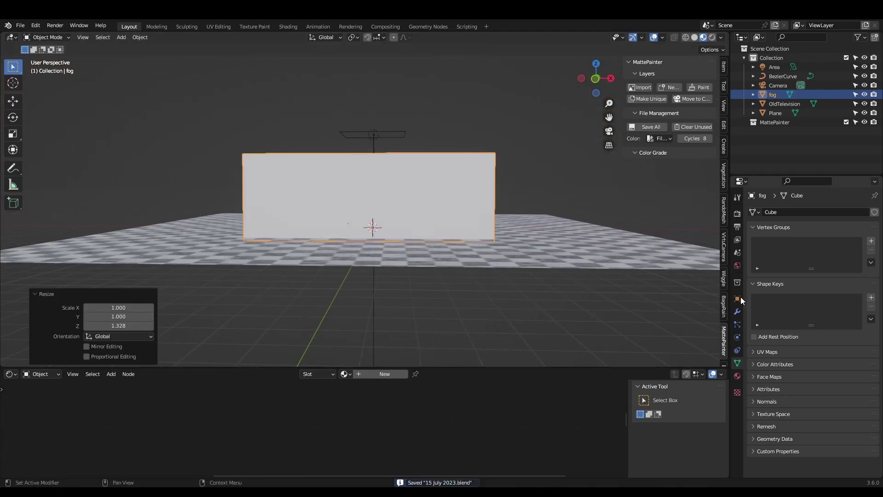
- Turn off motion blur for the fog object and display it only as Bounds
{"action": "left_click", "coordinate": [737, 298]}
{"action": "left_click", "coordinate": [753, 407]}
{"action": "left_click", "coordinate": [759, 406]}
{"action": "left_click", "coordinate": [777, 406]}
{"action": "left_click", "coordinate": [778, 438]}
{"action": "scroll", "coordinate": [780, 406], "scroll_direction": "down", "scroll_amount": 5}
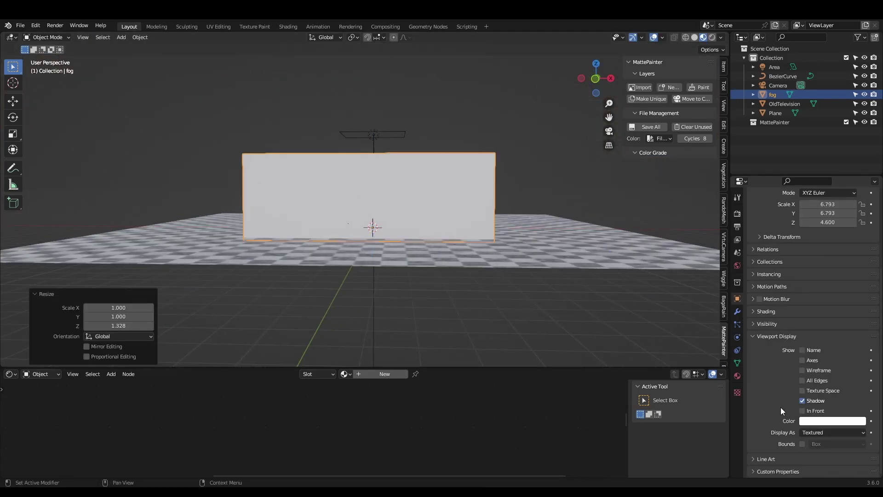
{"action": "left_click", "coordinate": [832, 432]}
{"action": "left_click", "coordinate": [828, 376]}
{"action": "middle_click_drag", "start_coordinate": [498, 261], "coordinate": [528, 255]}
{"action": "left_click", "coordinate": [737, 376]}
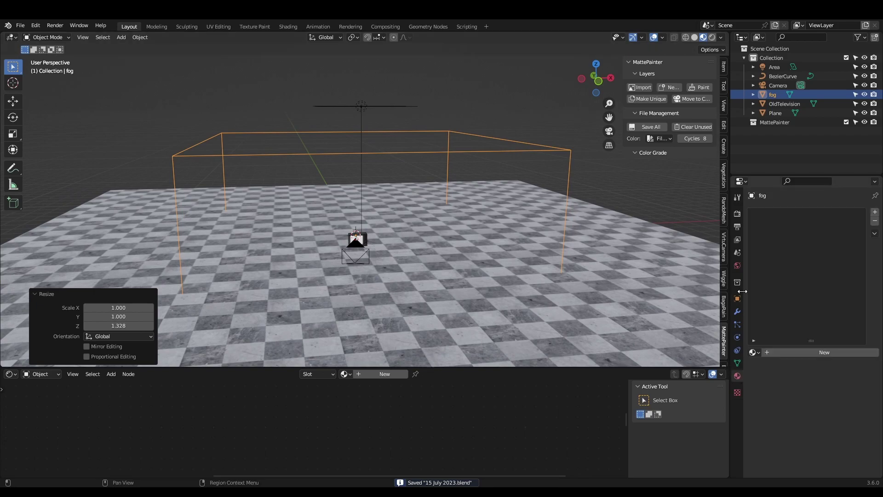
- Create a new material named Fog and enlarge the node editor
{"action": "left_click", "coordinate": [809, 352]}
{"action": "double_click", "coordinate": [810, 351]}
{"action": "type", "text": "Fog"}
{"action": "left_click_drag", "start_coordinate": [479, 368], "coordinate": [478, 307]}
- Replace the Principled BSDF with a Principled Volume node feeding the Volume output
{"action": "key", "text": "x"}
{"action": "key", "text": "shift+a"}
{"action": "type", "text": "vol"}
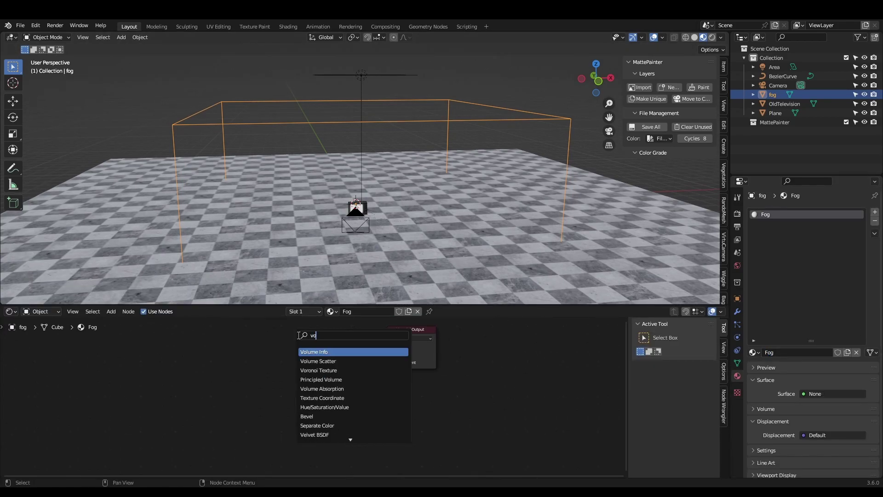
{"action": "left_click", "coordinate": [321, 407]}
{"action": "left_click", "coordinate": [285, 350]}
{"action": "left_click_drag", "start_coordinate": [329, 356], "coordinate": [388, 356]}
- Set the fog density to 0.1, save, and view the hazy scene rendered through the camera
{"action": "left_click", "coordinate": [286, 380]}
{"action": "type", "text": "0.1"}
{"action": "key", "text": "Return"}
{"action": "key", "text": "ctrl+s"}
{"action": "scroll", "coordinate": [270, 400], "scroll_direction": "up", "scroll_amount": 4}
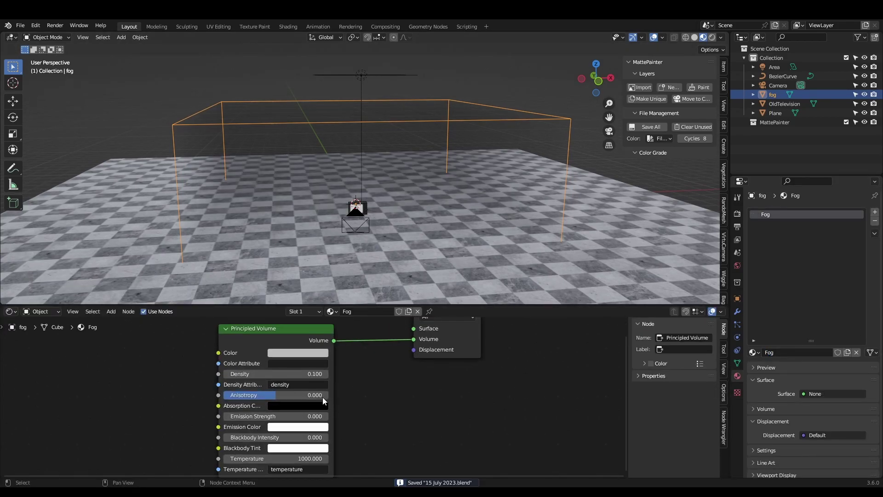
{"action": "key", "text": "z"}
{"action": "key", "text": "KP_0"}
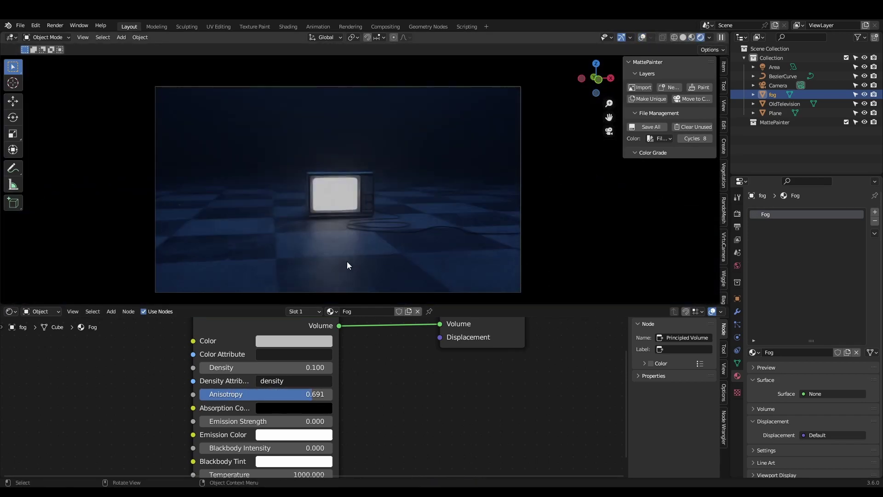
- Raise the fog density to 0.4 and lower the anisotropy to 0.691
{"action": "left_click", "coordinate": [301, 369]}
{"action": "type", "text": "0.2"}
{"action": "key", "text": "BackSpace"}
{"action": "type", "text": "4"}
{"action": "key", "text": "Return"}
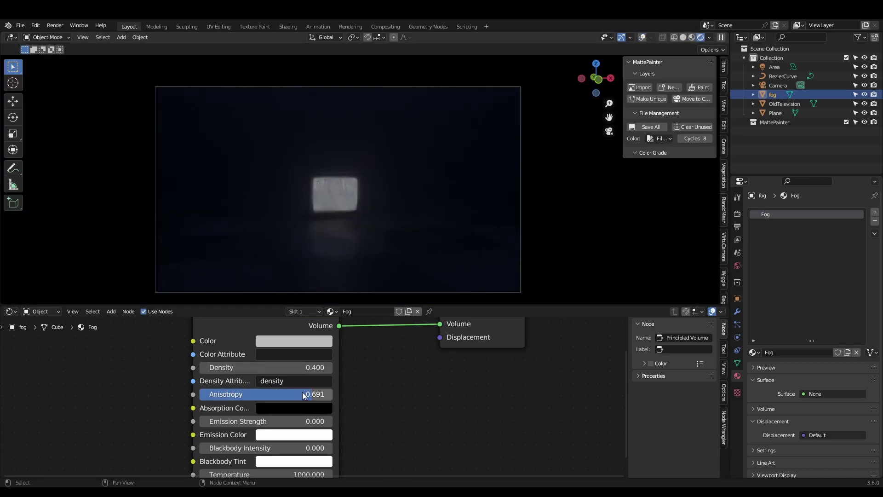
{"action": "left_click_drag", "start_coordinate": [303, 394], "coordinate": [294, 394], "text": "ctrl"}
- Set the Area light's power to 1000 W, trying 2000 W and 1500 W first
{"action": "key", "text": "ctrl+s"}
{"action": "left_click", "coordinate": [774, 67]}
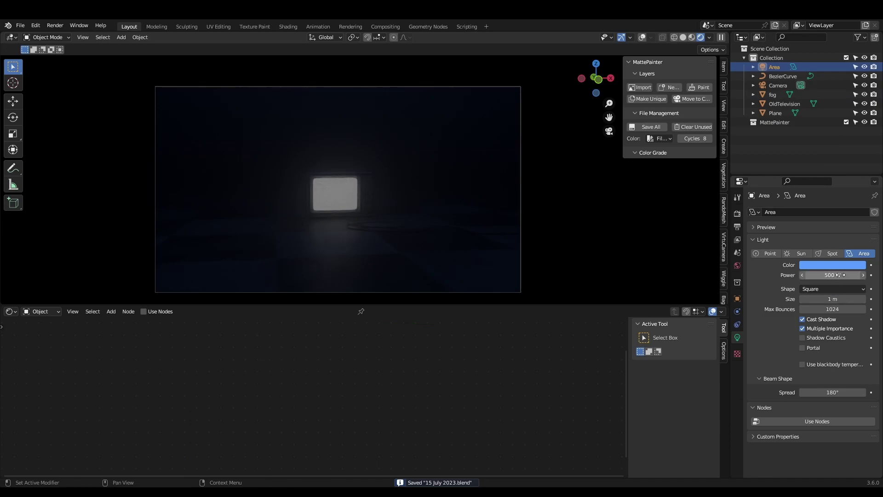
{"action": "type", "text": "2000"}
{"action": "key", "text": "Return"}
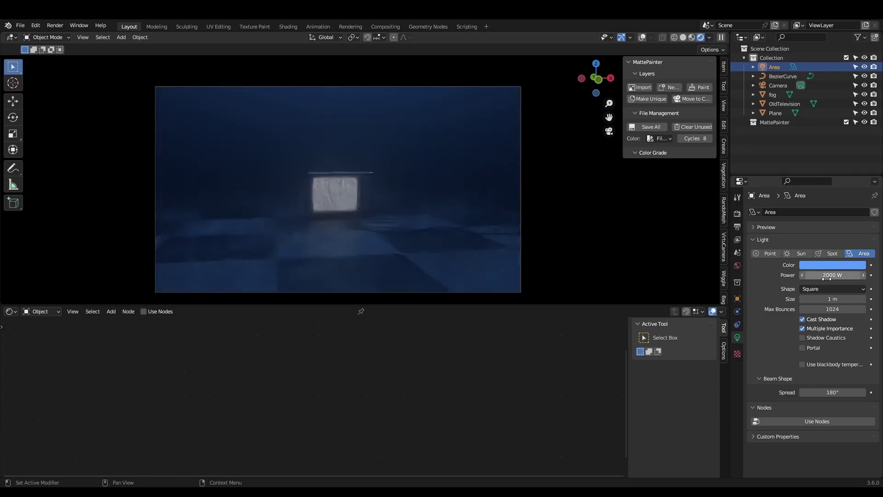
{"action": "double_click", "coordinate": [827, 274]}
{"action": "type", "text": "1500"}
{"action": "key", "text": "Return"}
{"action": "key", "text": "ctrl+s"}
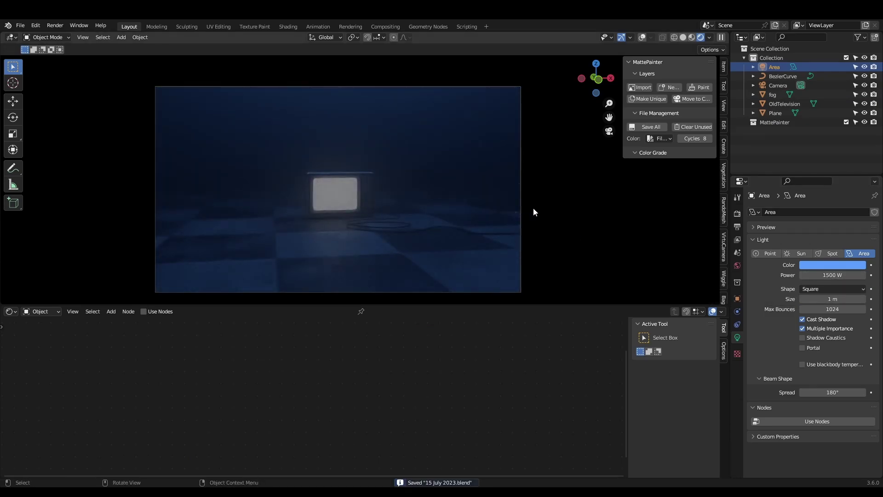
{"action": "key", "text": "Return"}
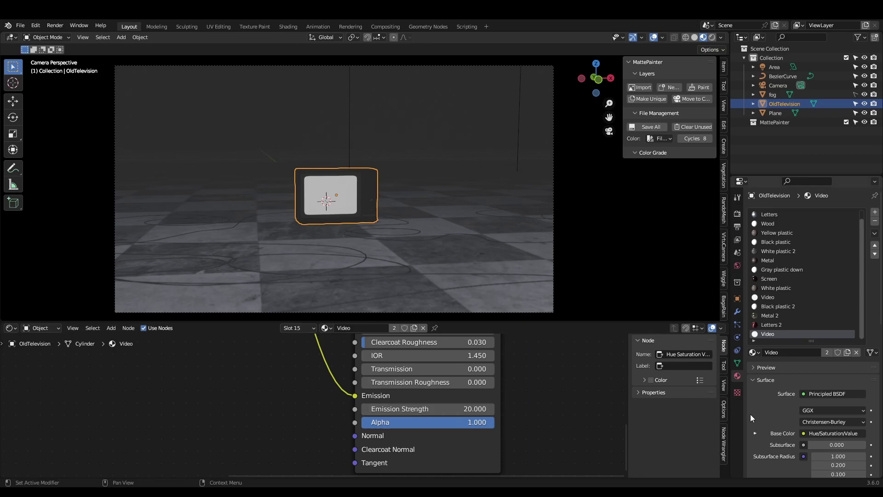
- Lower the screen emission strength to 1 and give its flicker noise a strength of 30
{"action": "scroll", "coordinate": [752, 411], "scroll_direction": "down", "scroll_amount": 15}
{"action": "key", "text": "BackSpace"}
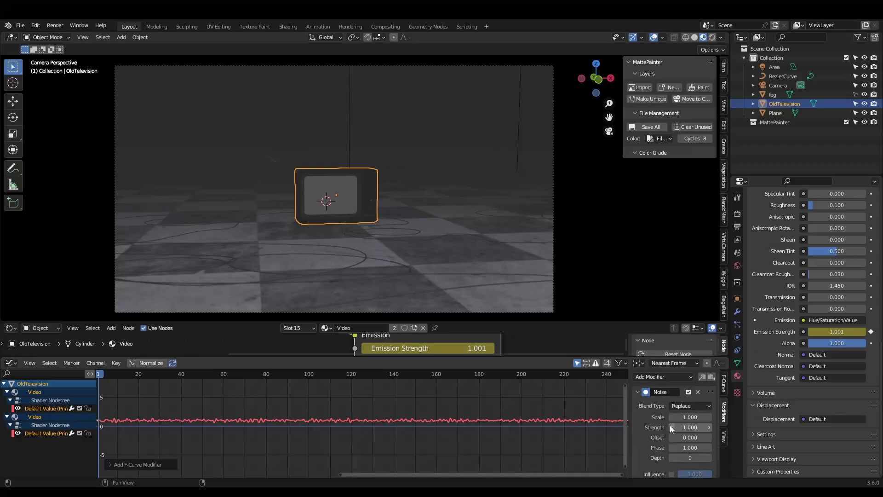
{"action": "type", "text": "30"}
{"action": "key", "text": "Return"}
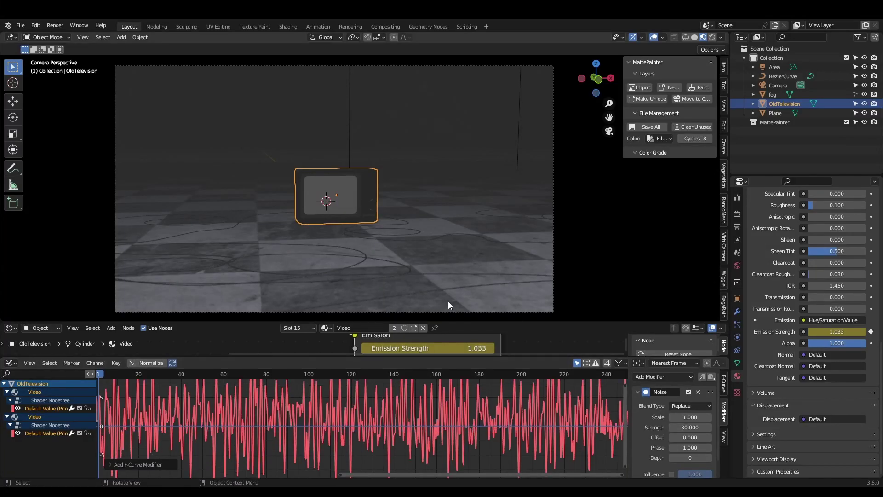
- Set the flicker noise scale to 1.5, after briefly trying 3.1
{"action": "double_click", "coordinate": [689, 416]}
{"action": "type", "text": "3.1"}
{"action": "key", "text": "Return"}
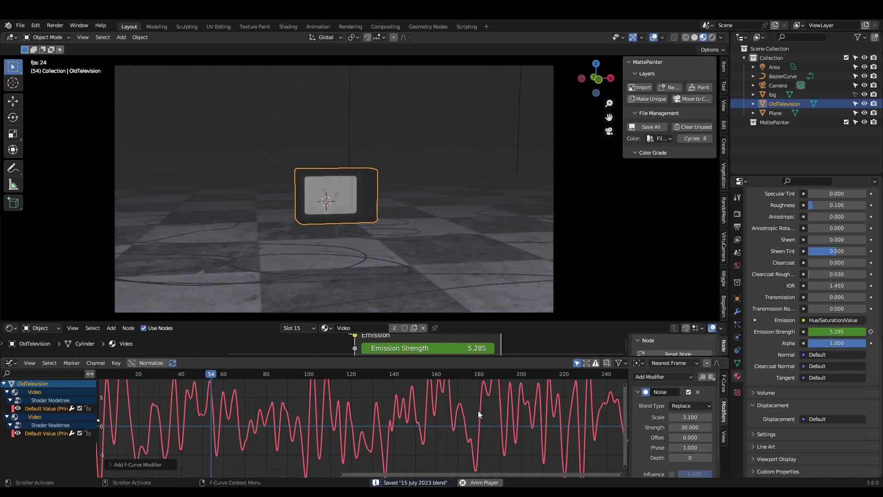
{"action": "type", "text": "1.5"}
{"action": "key", "text": "Return"}
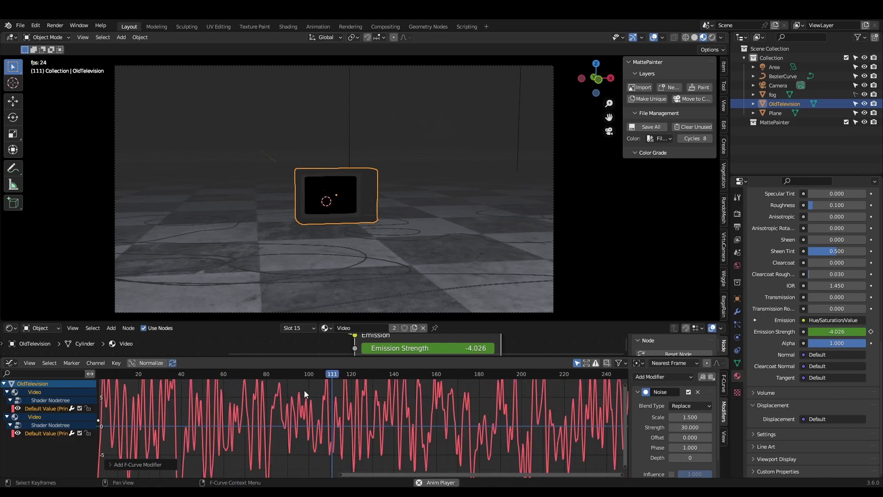
{"action": "key", "text": "ctrl+s"}
- Raise the TV flicker curve's noise strength to 50
{"action": "key", "text": "z"}
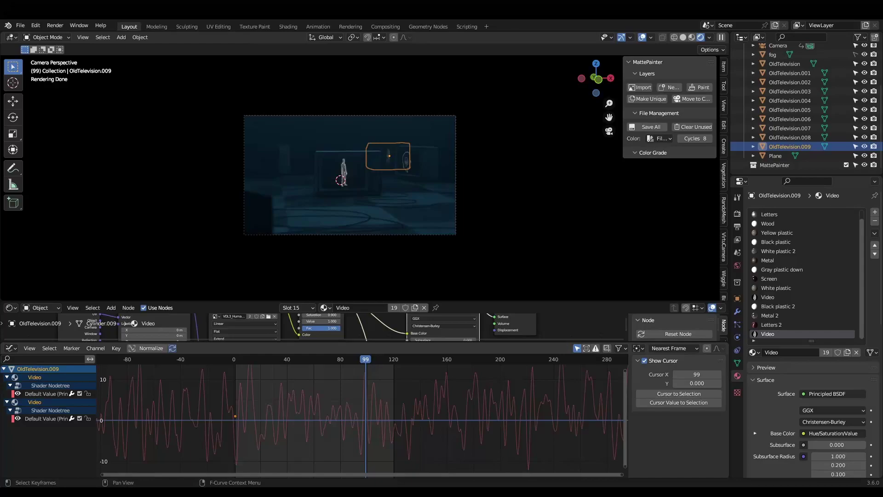
{"action": "left_click", "coordinate": [291, 168]}
{"action": "left_click", "coordinate": [388, 177]}
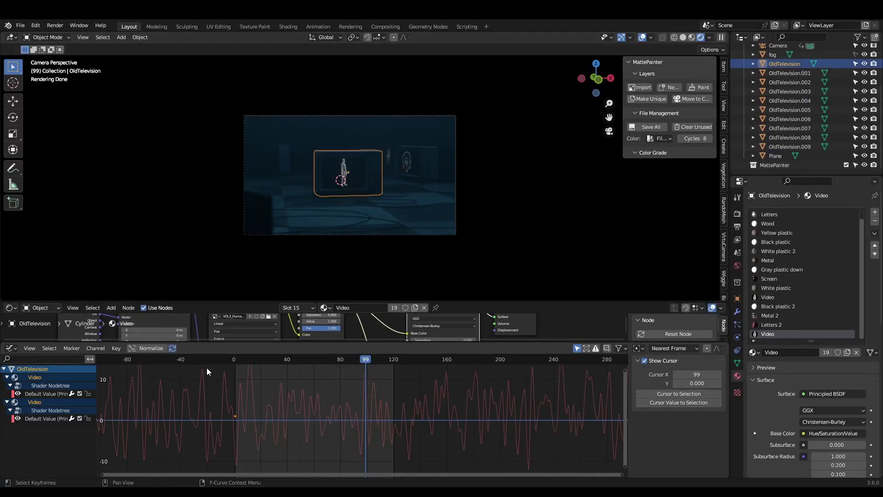
{"action": "left_click", "coordinate": [604, 411]}
{"action": "type", "text": "50"}
{"action": "key", "text": "Return"}
- Add vertical loop cuts across the slab
{"action": "left_click", "coordinate": [423, 163]}
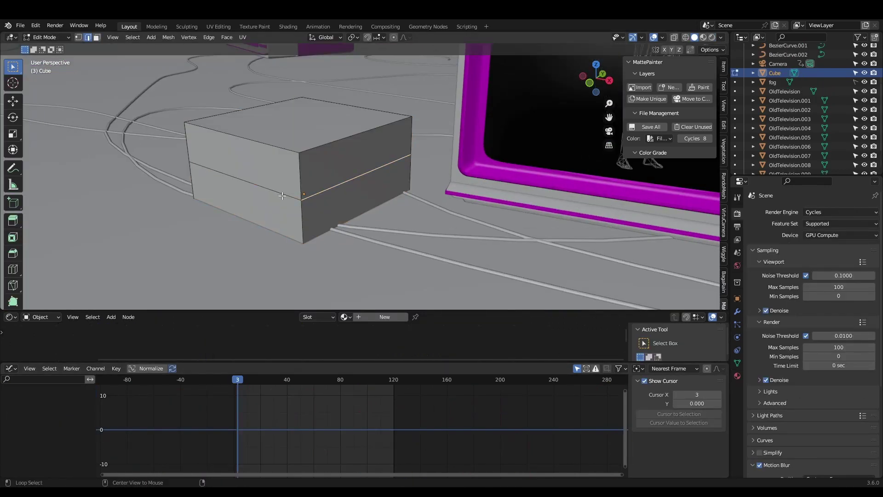
{"action": "key", "text": "alt+s"}
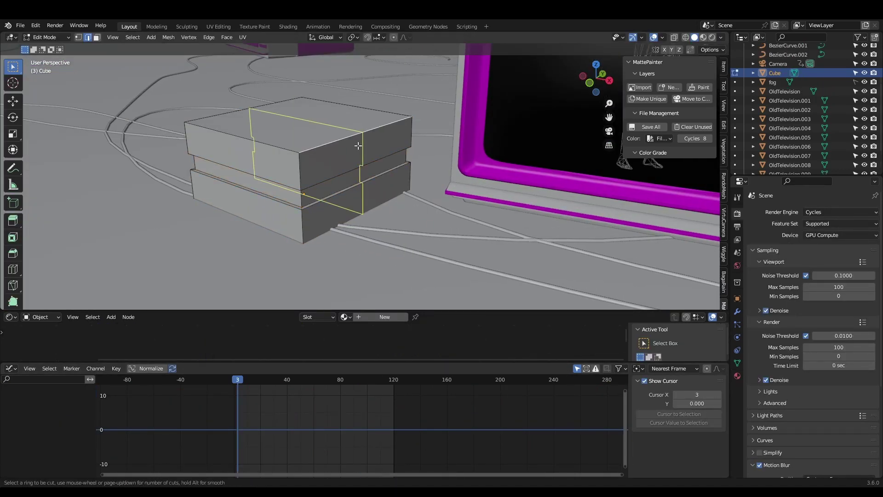
{"action": "key", "text": "ctrl+b"}
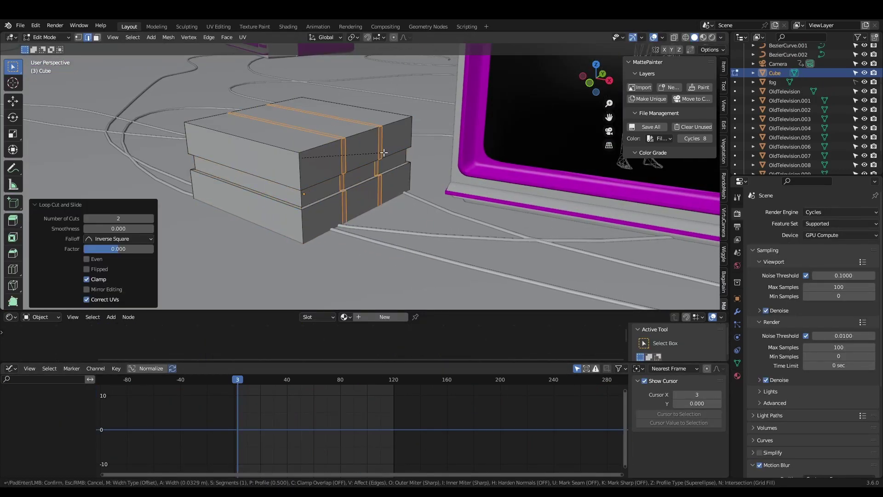
{"action": "left_click", "coordinate": [465, 366]}
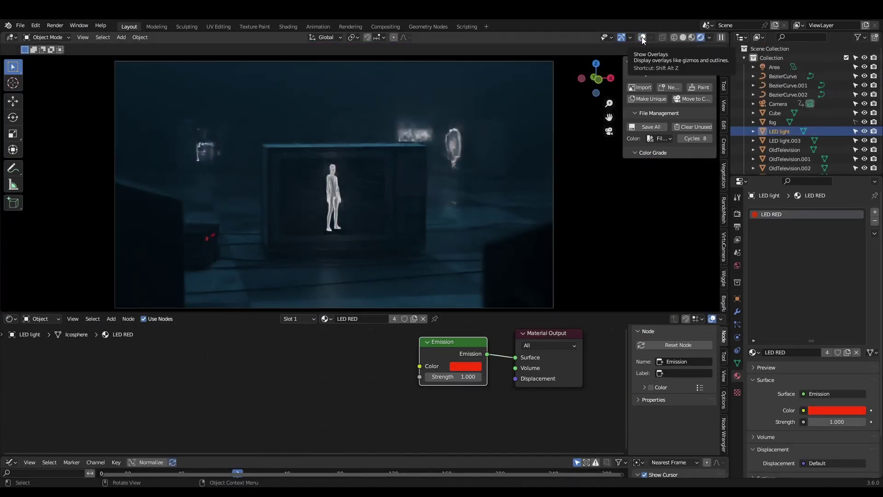
{"action": "key", "text": "ctrl+s"}
- Halve the red LED light and clamp the flicker curve at Minimum Y 0 with Limits
{"action": "type", "text": "s.5"}
{"action": "key", "text": "Return"}
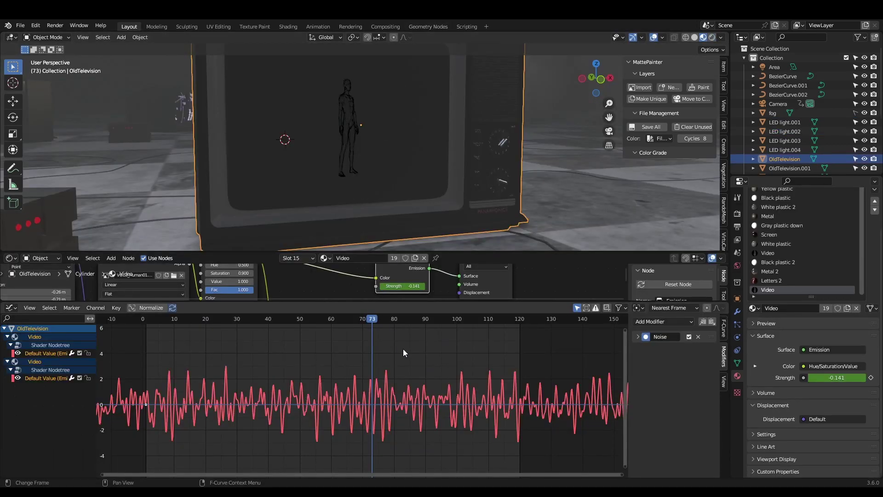
{"action": "mouse_move", "coordinate": [371, 319]}
{"action": "left_mouse_down"}
{"action": "mouse_move", "coordinate": [335, 319]}
{"action": "mouse_move", "coordinate": [398, 322]}
{"action": "mouse_move", "coordinate": [387, 320]}
{"action": "left_mouse_up"}
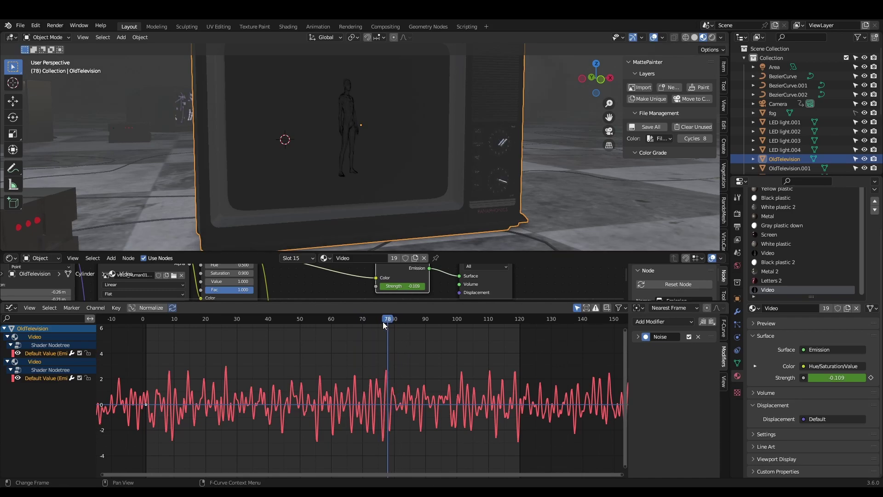
{"action": "left_click", "coordinate": [679, 321]}
{"action": "left_click", "coordinate": [667, 383]}
{"action": "left_click", "coordinate": [671, 373]}
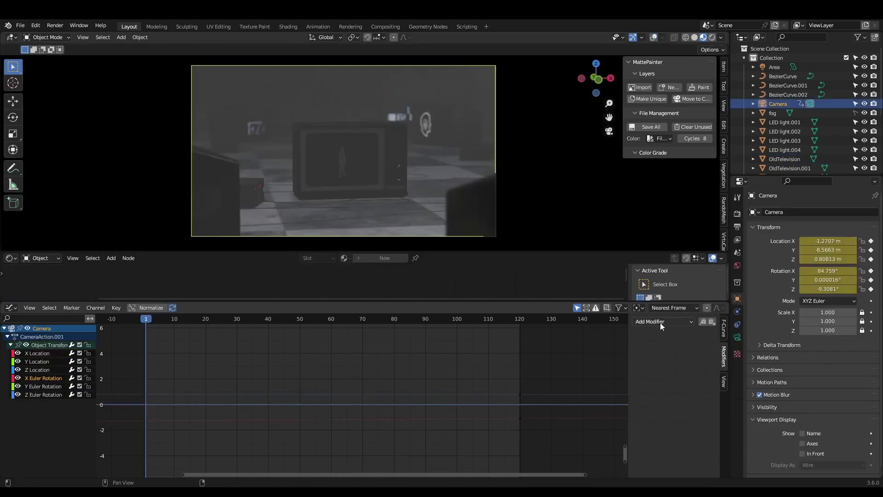
- Put a Noise modifier of strength 0.010 on the camera's motion curves and play back the shake
{"action": "left_click", "coordinate": [660, 322]}
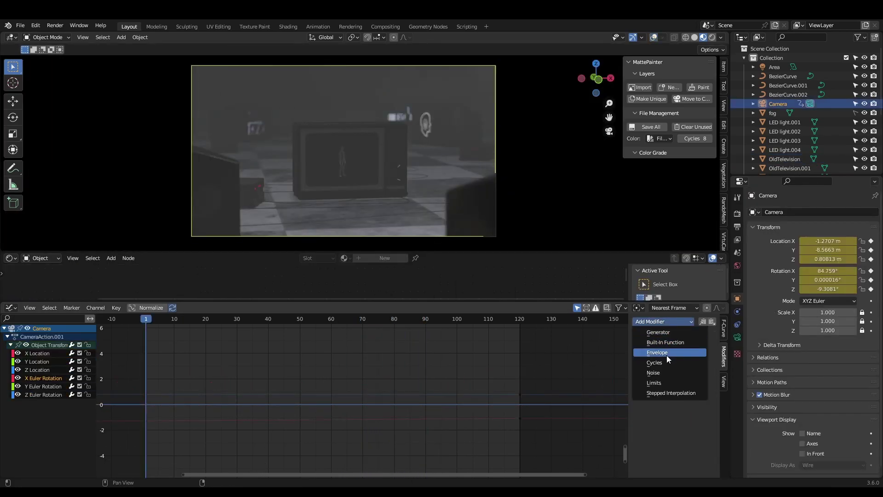
{"action": "left_click", "coordinate": [654, 372]}
{"action": "key", "text": "space"}
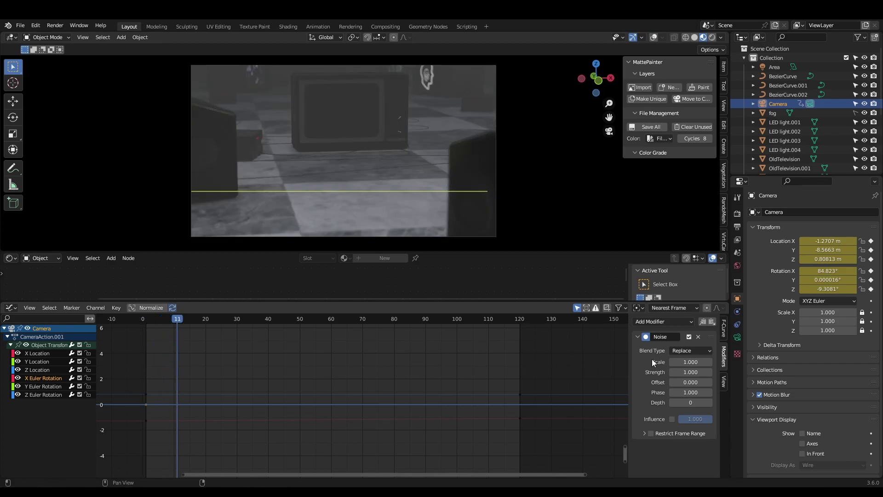
{"action": "double_click", "coordinate": [690, 371]}
{"action": "type", "text": "0.1"}
{"action": "key", "text": "Return"}
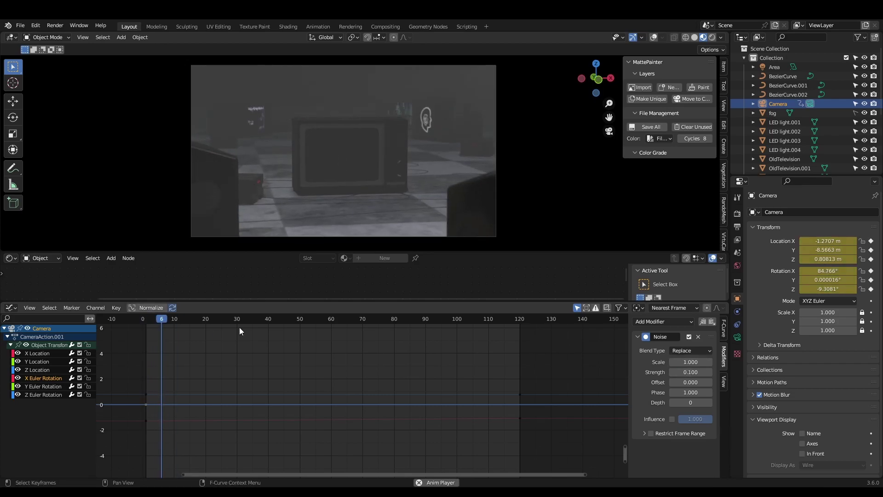
{"action": "type", "text": "1"}
{"action": "key", "text": "Return"}
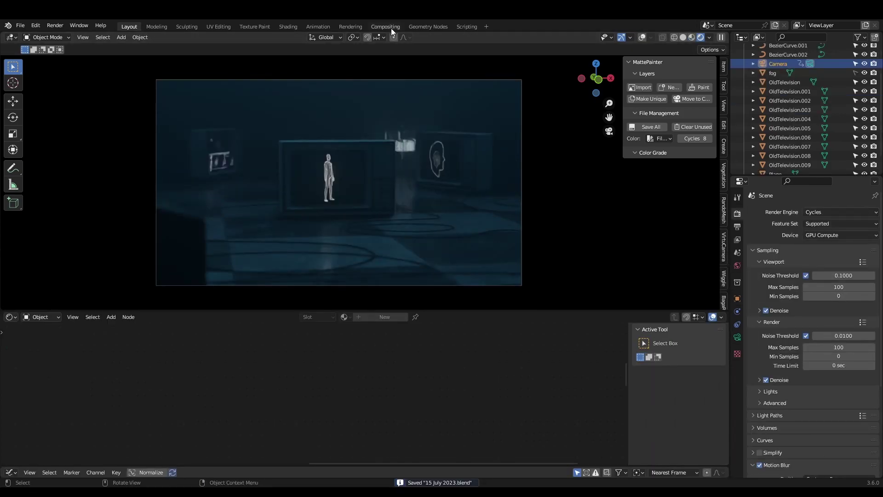
- In Compositing, set the Fog Glow Glare threshold to 0.020 and re-render frame 99
{"action": "left_click", "coordinate": [385, 26]}
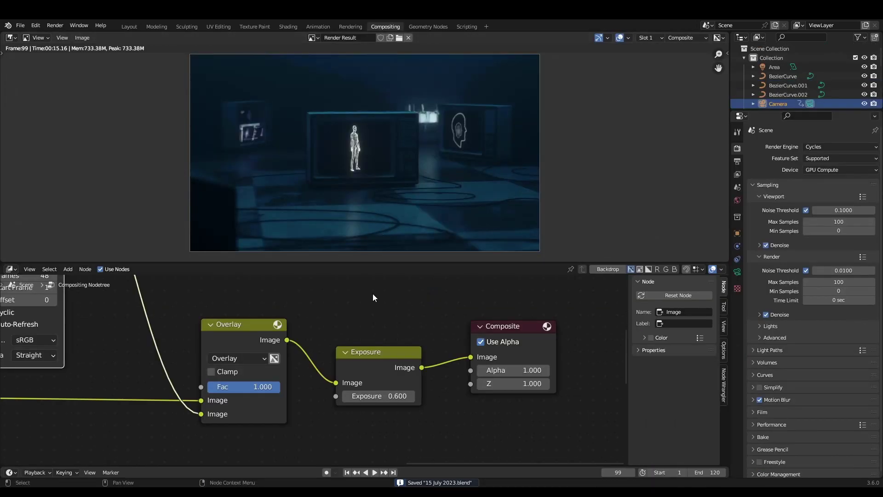
{"action": "scroll", "coordinate": [372, 293], "scroll_direction": "up", "scroll_amount": 3}
{"action": "middle_click_drag", "start_coordinate": [289, 339], "coordinate": [474, 341]}
{"action": "scroll", "coordinate": [474, 341], "scroll_direction": "up", "scroll_amount": 2}
{"action": "left_click", "coordinate": [329, 382]}
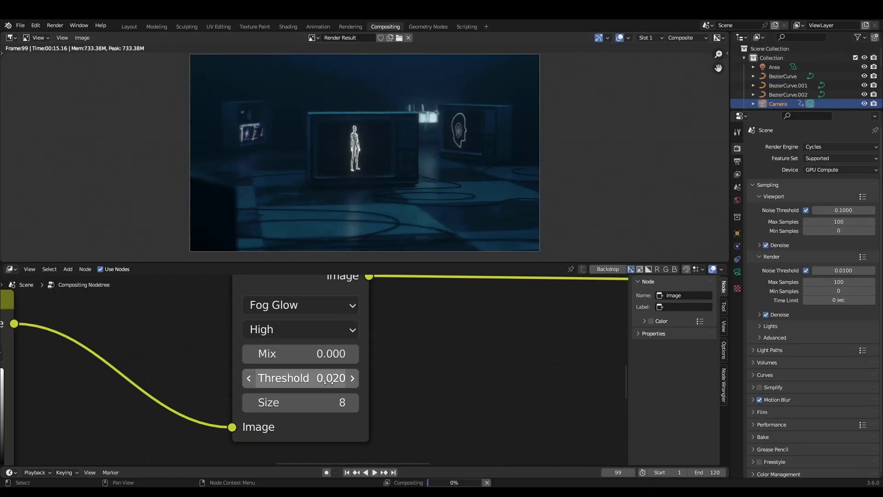
{"action": "scroll", "coordinate": [431, 288], "scroll_direction": "down", "scroll_amount": 3}
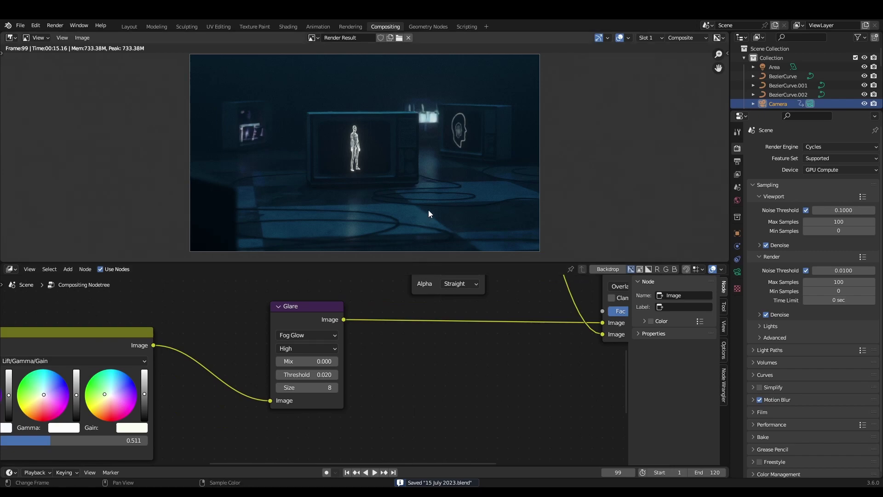
{"action": "key", "text": "F12"}
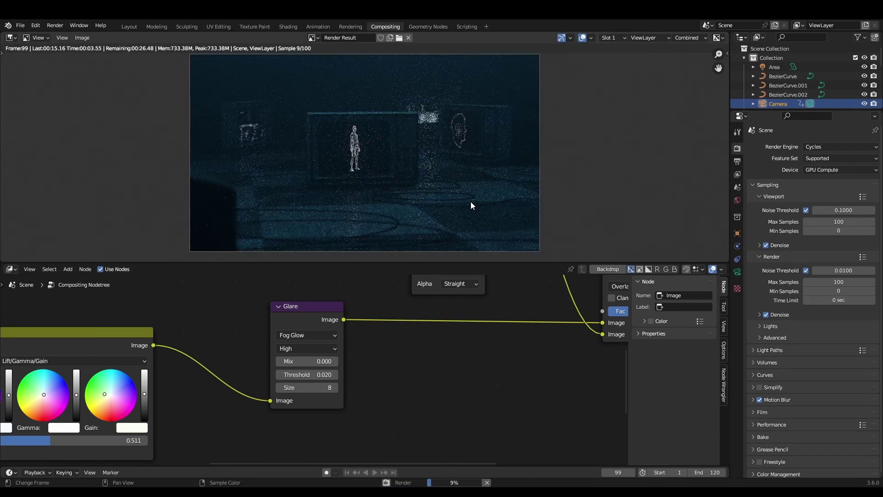